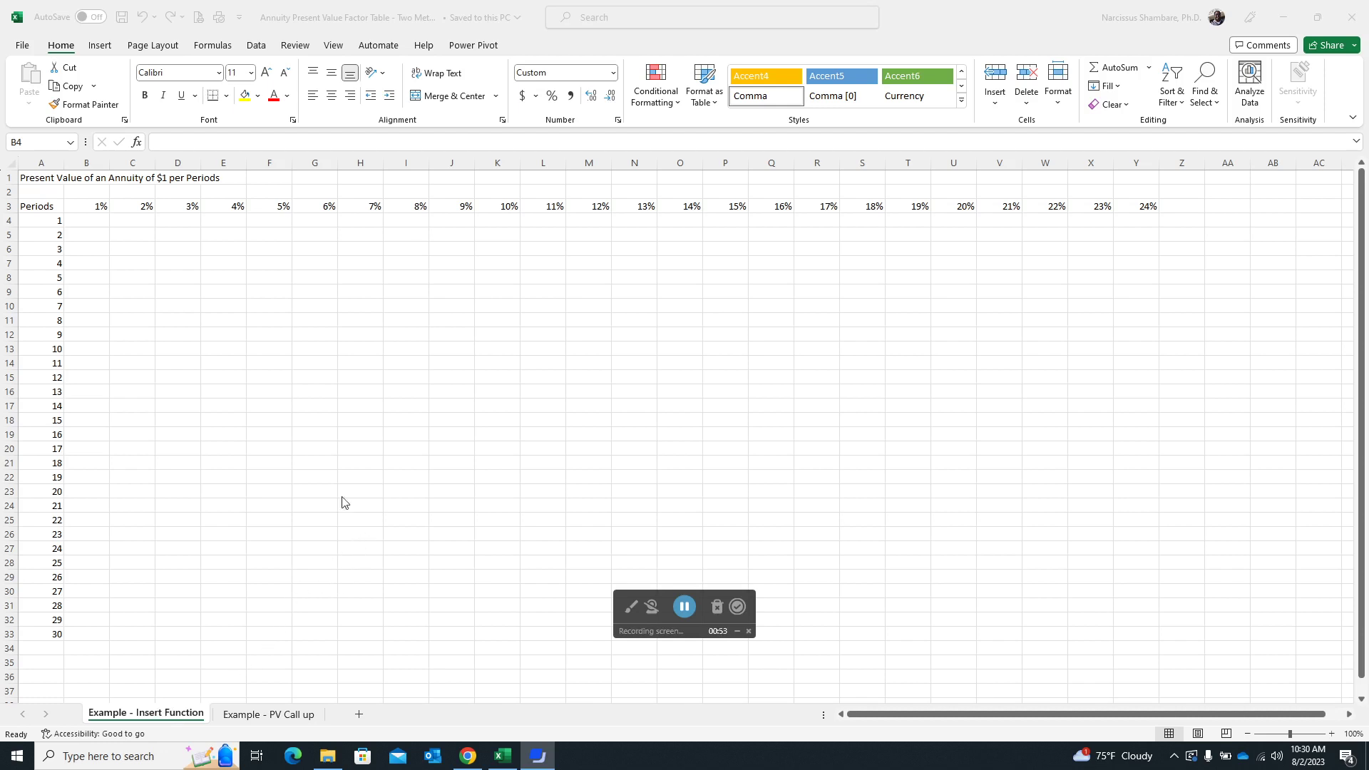
Start a PV function in cell B4 through Insert Function, keeping its arguments dialog clear of the rate and period headers
left_click(94, 219)
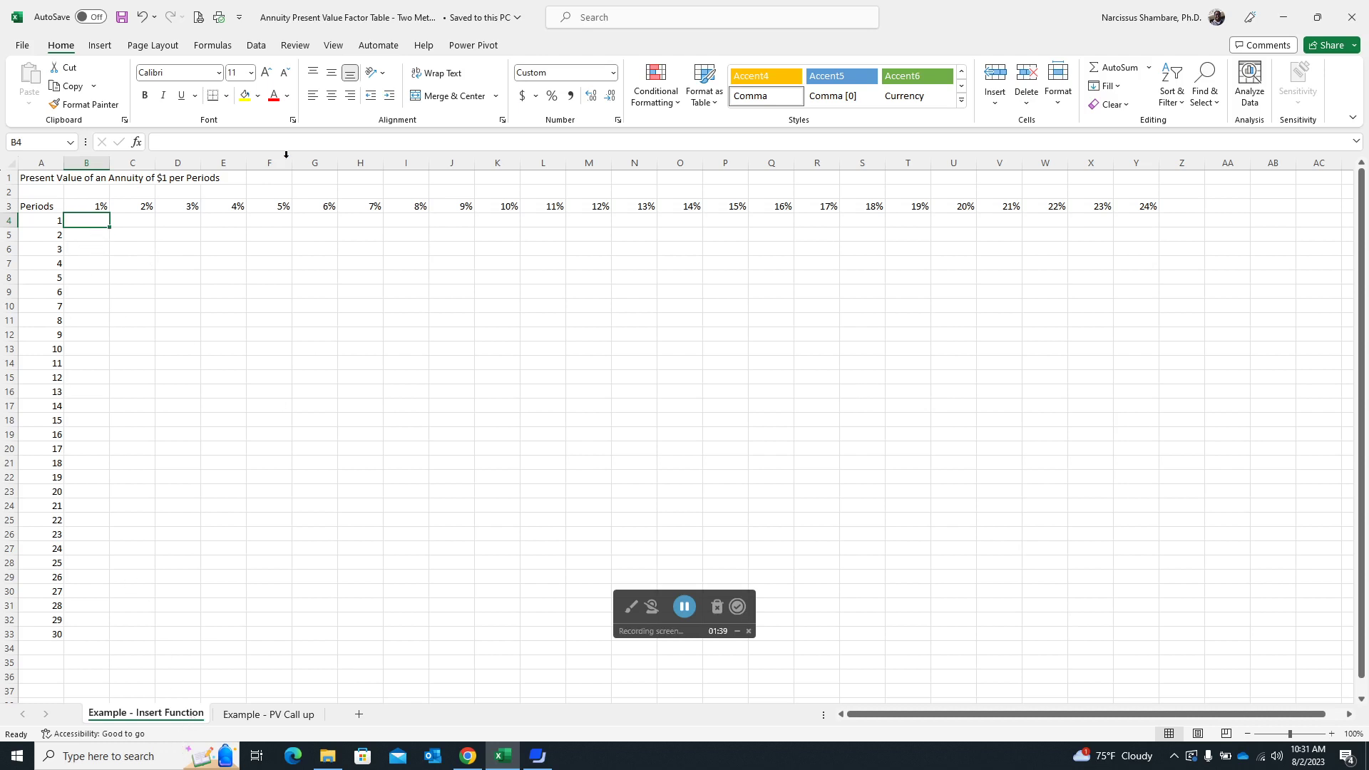
left_click(137, 144)
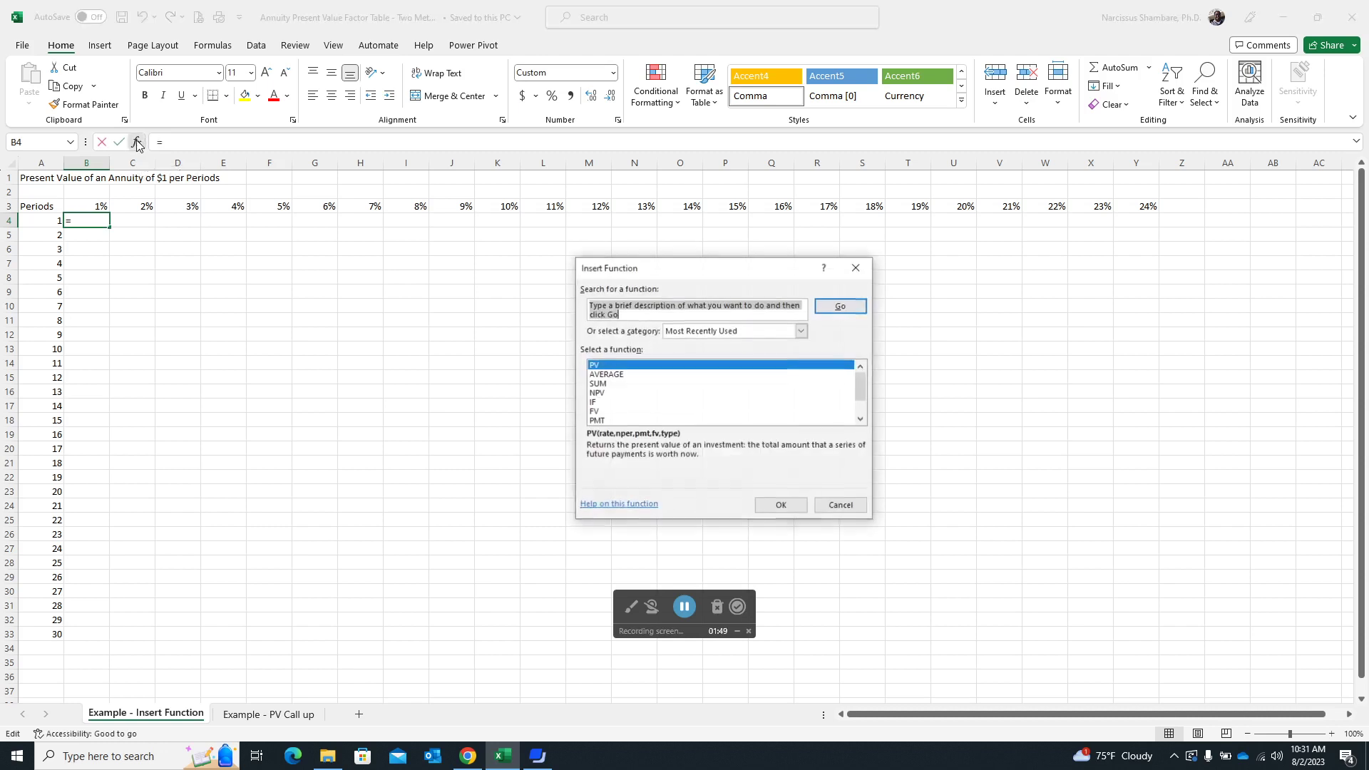
left_click_drag(732, 278, 513, 209)
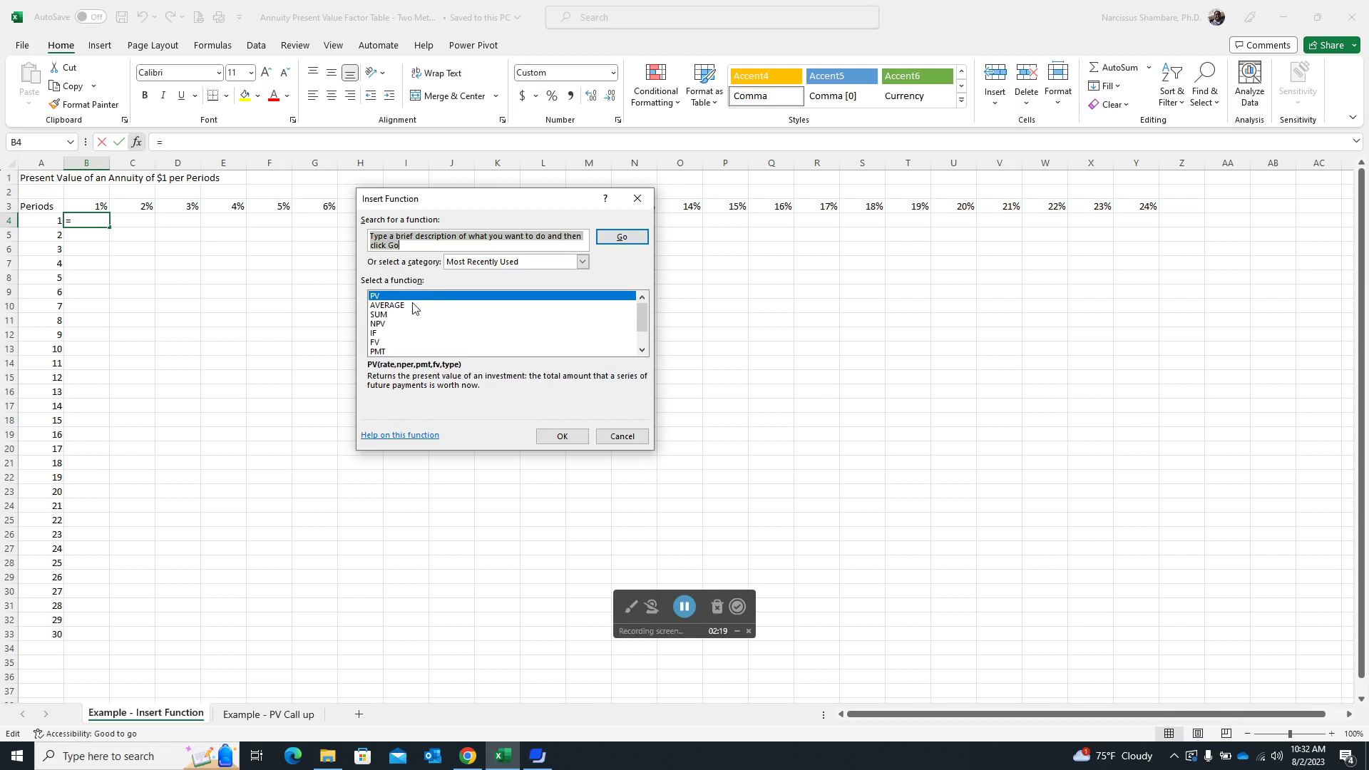
left_click(562, 437)
left_click_drag(506, 224, 530, 178)
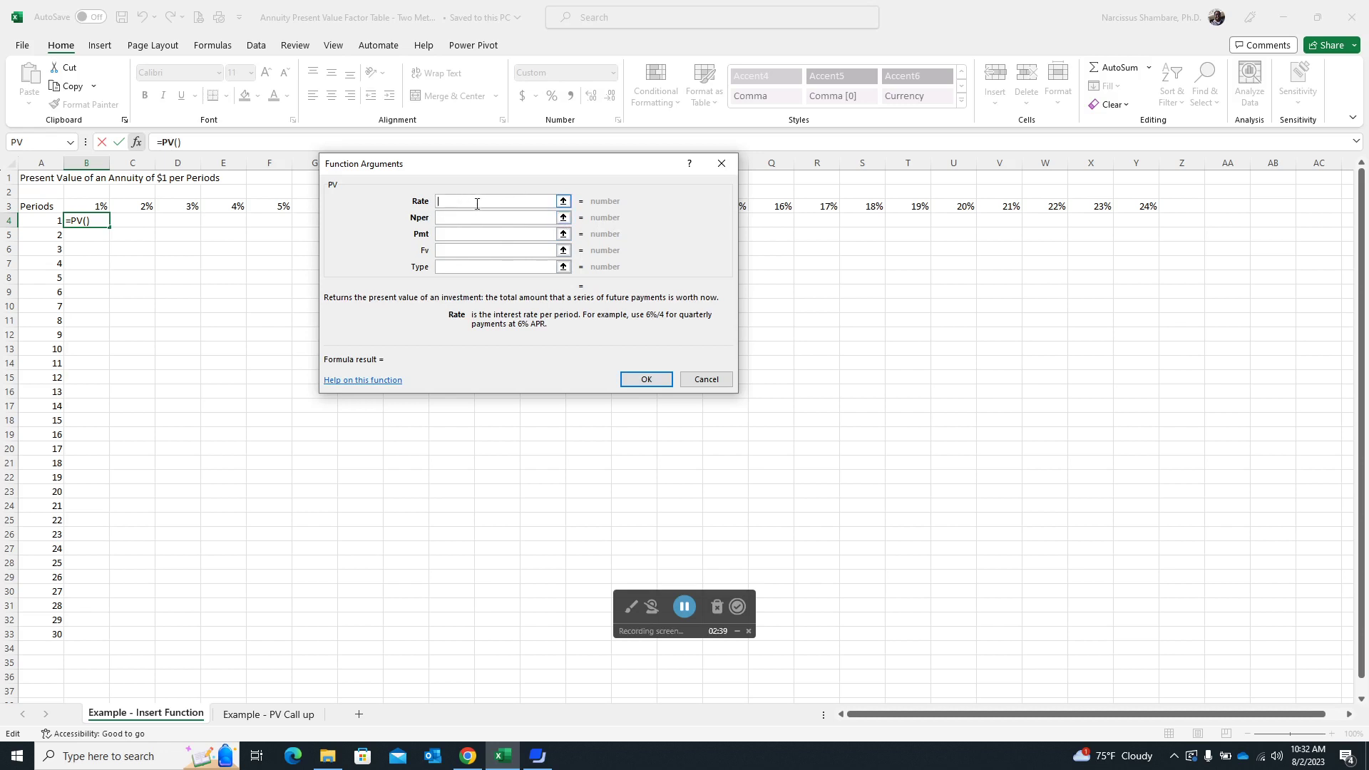
Set the PV function's Rate argument to B$3, locking only the row of the 1% header cell
left_click(99, 206)
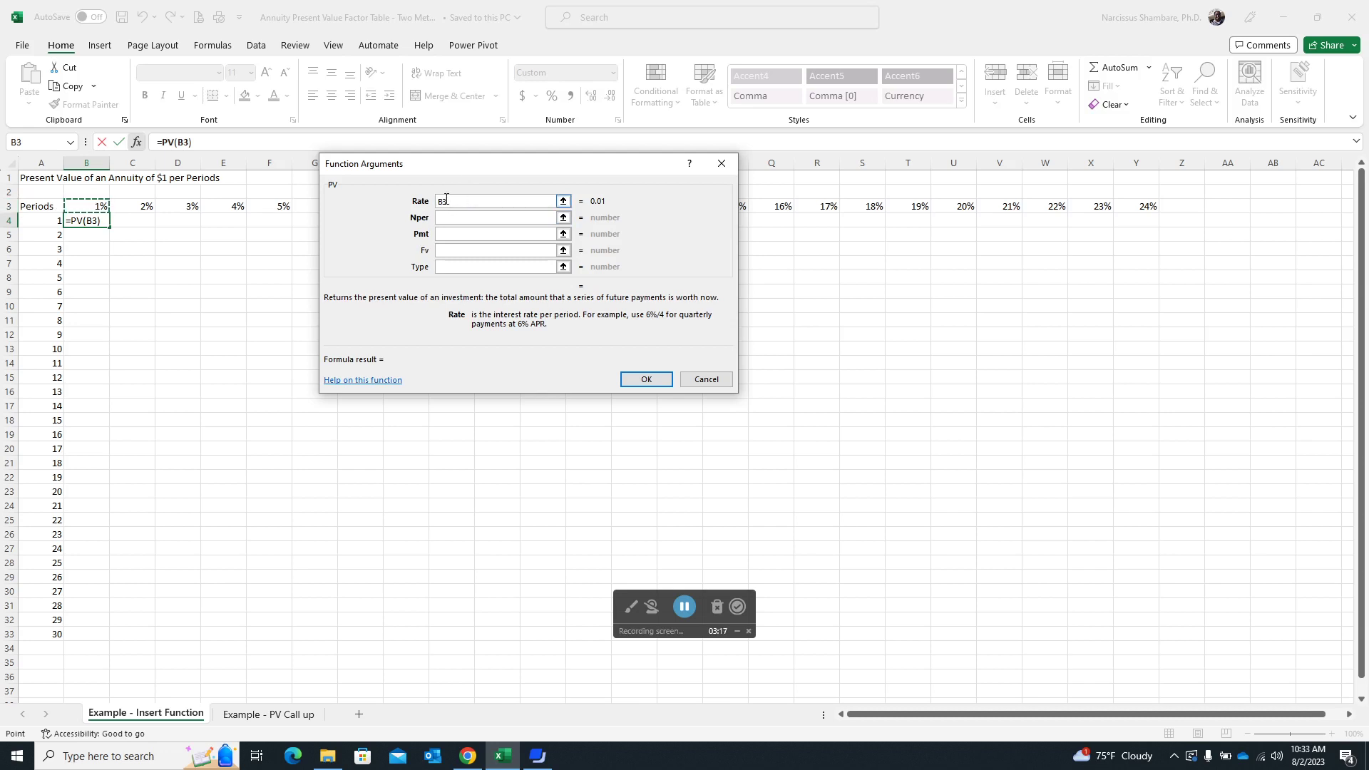
left_click(443, 202)
type("$")
key("BackSpace")
key("F4")
key("F4")
Set Nper to $A4 with only the column locked and Pmt to -1, and insert the finished PV formula
left_click(459, 221)
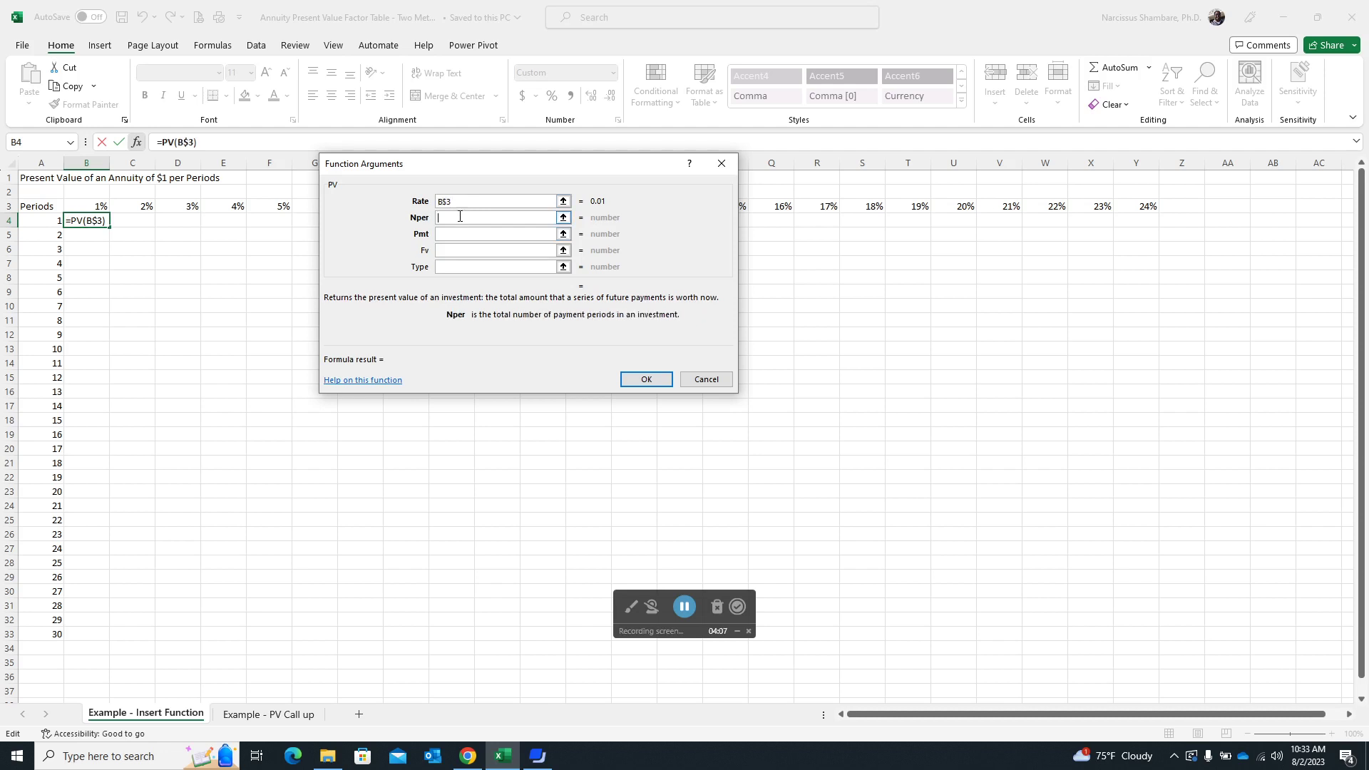
left_click(54, 219)
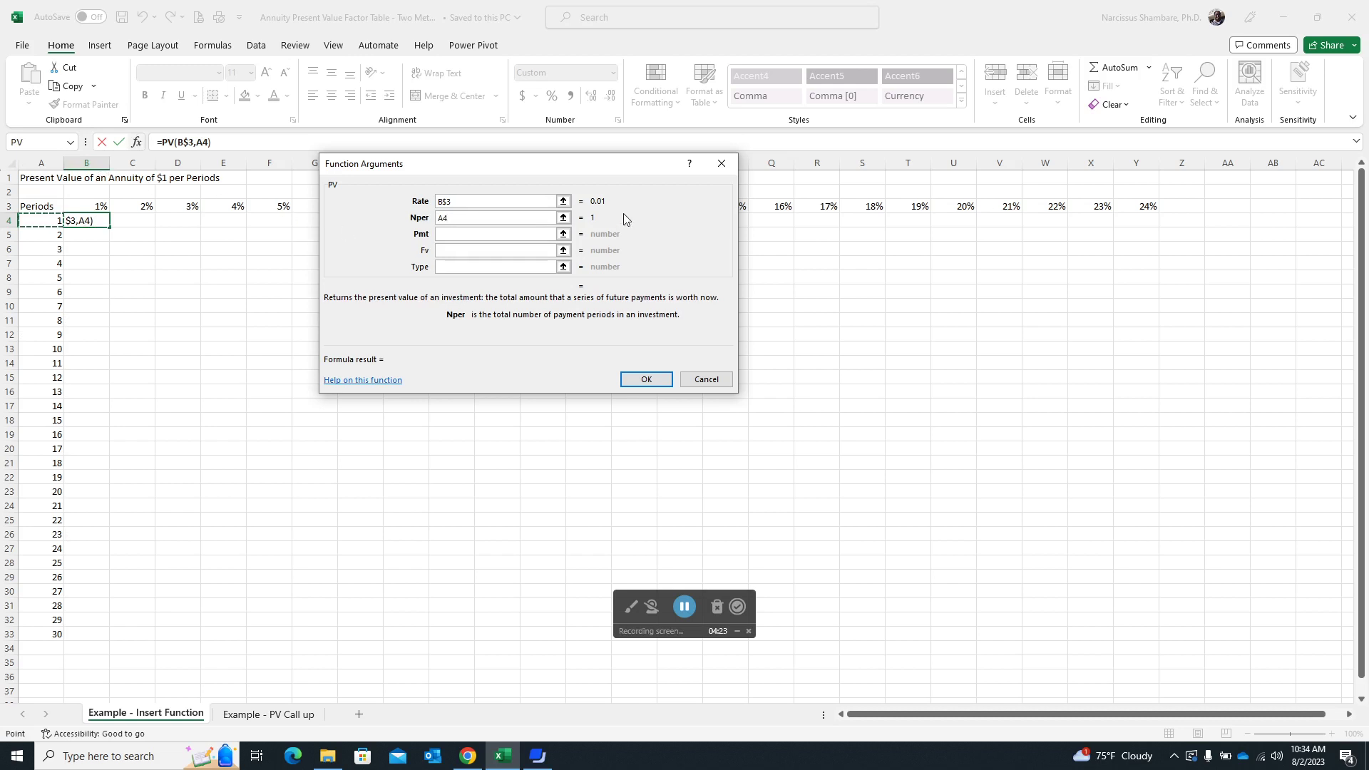
key("F4")
key("F4")
key("F4")
left_click(449, 233)
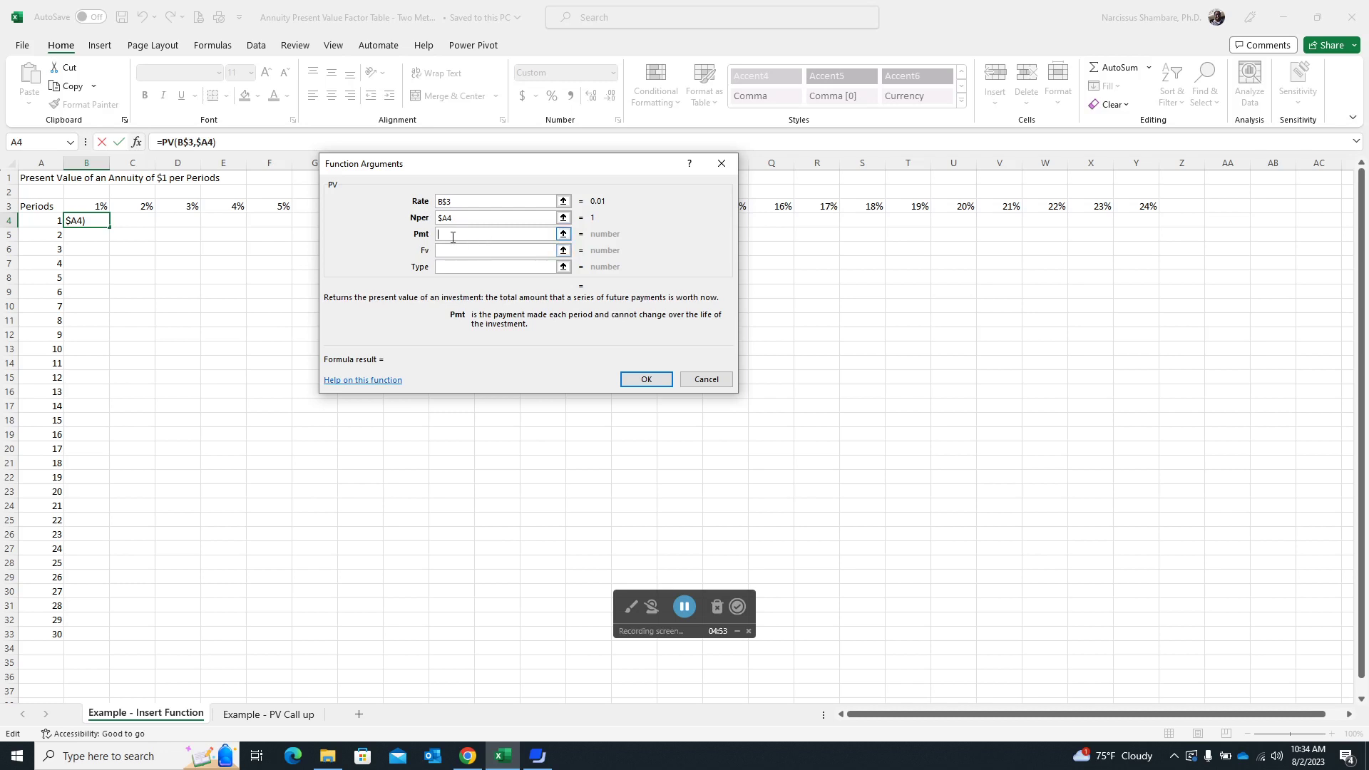
type("-1")
left_click(646, 381)
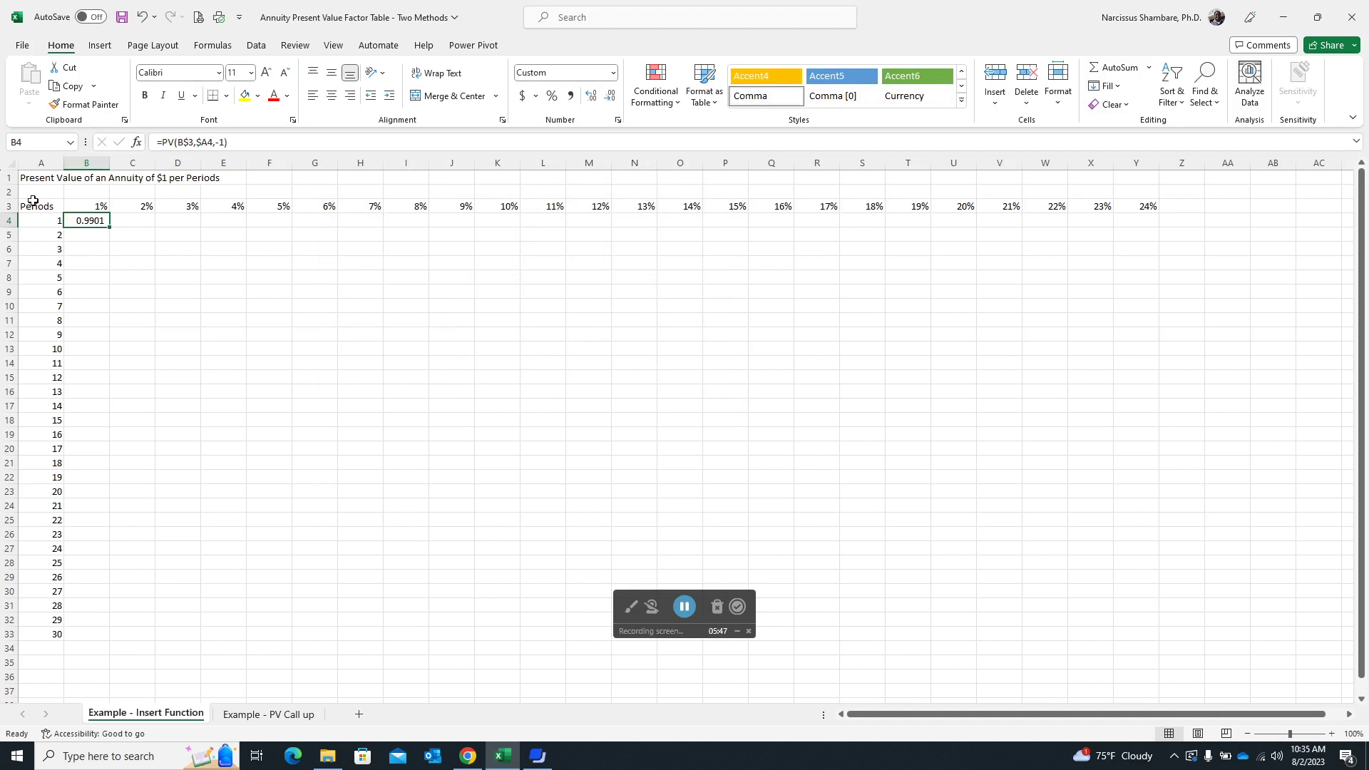
Fill the PV formula from B4 across all rates and periods through Y33, and reselect B4
left_click_drag(109, 228, 1201, 645)
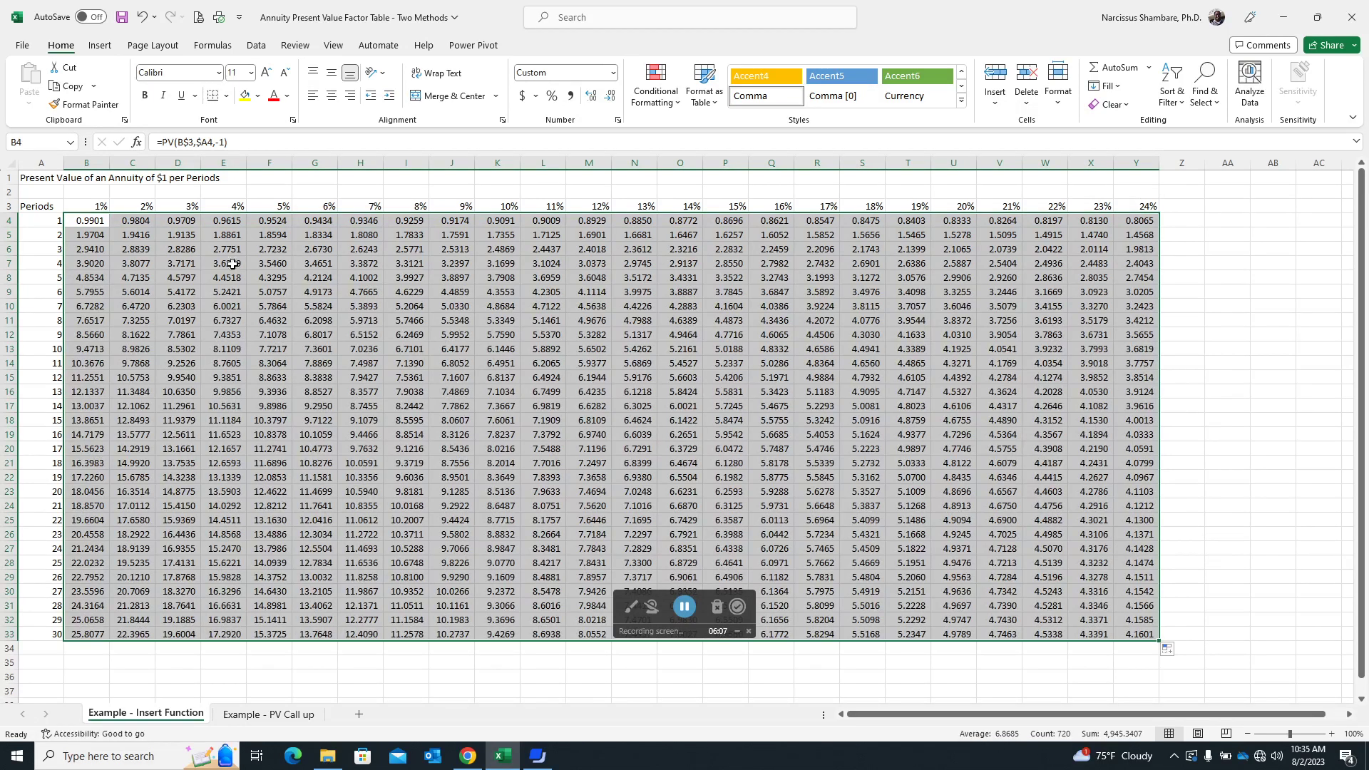
left_click(90, 222)
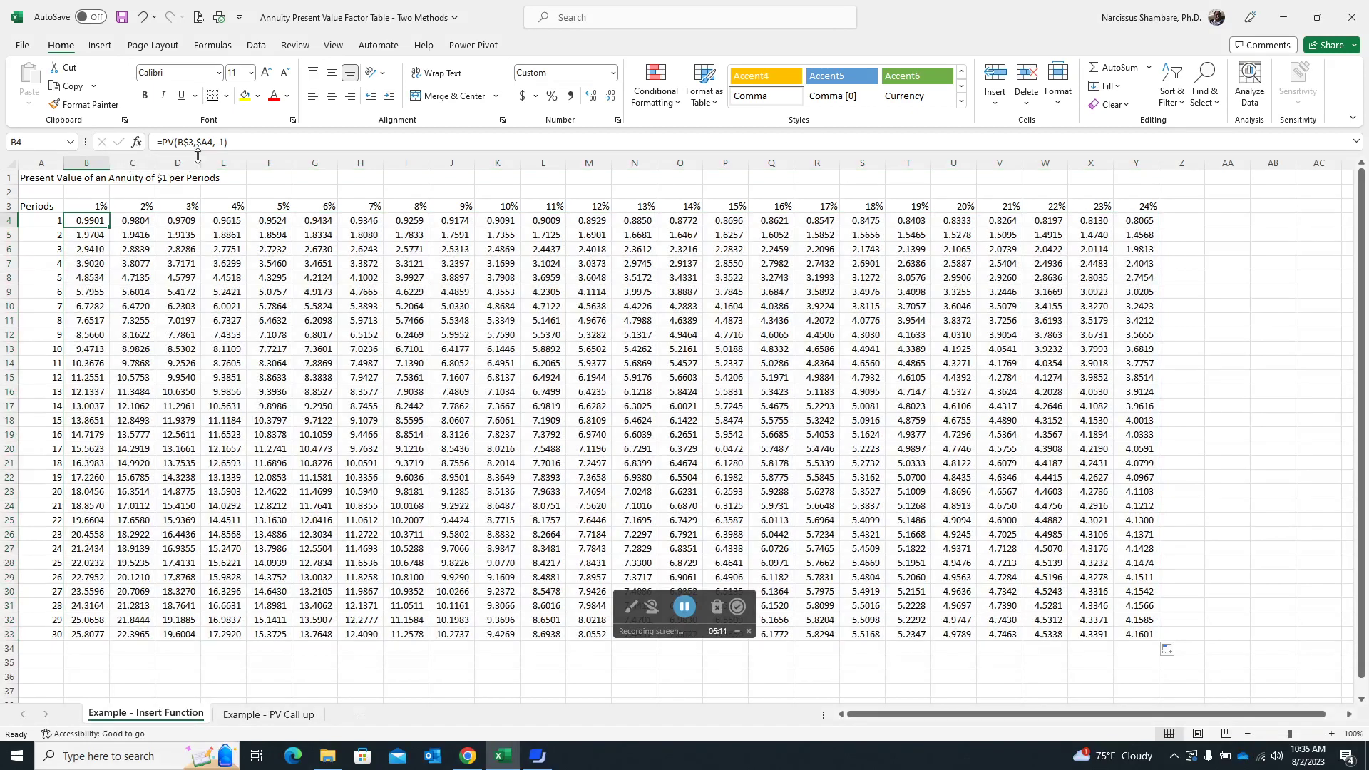
On the Example - PV Call up sheet, begin a PV formula directly in cell B4 with B$3 as the rate
left_click(286, 715)
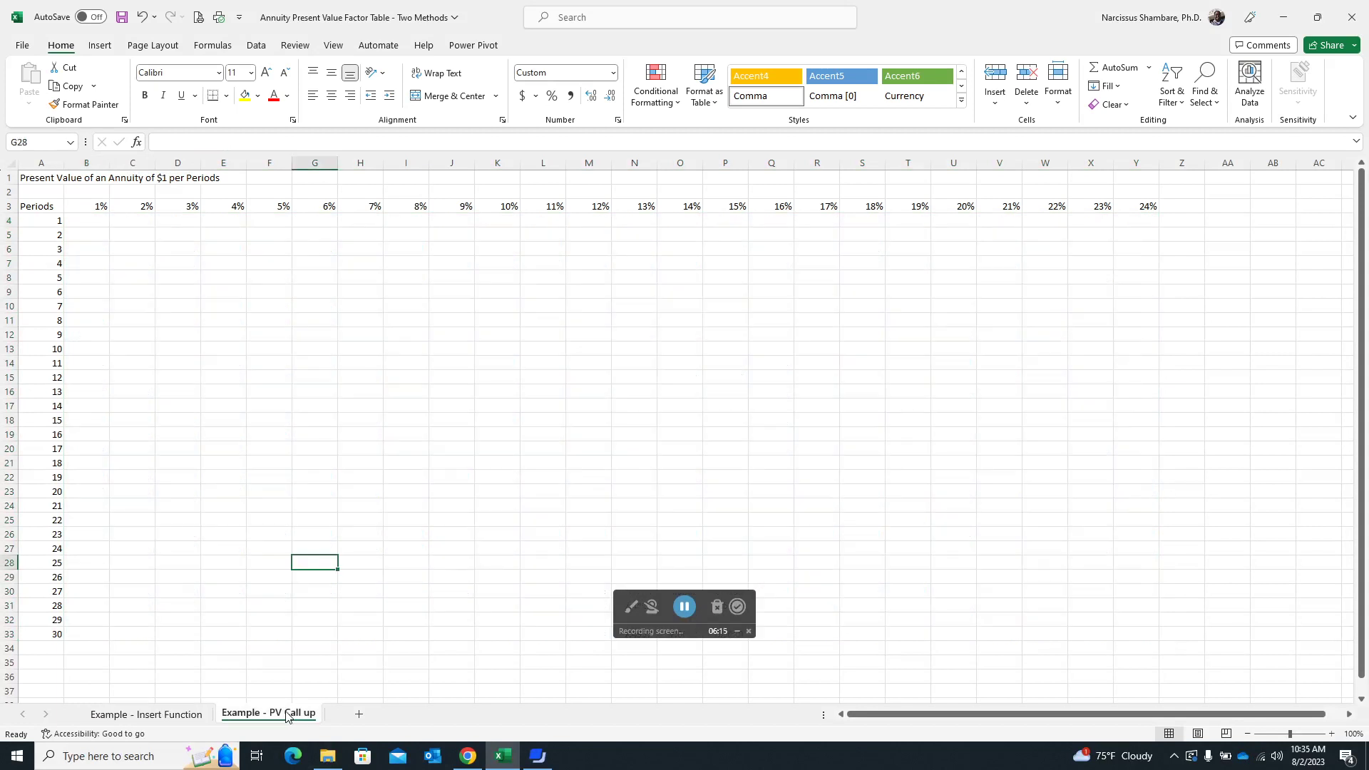
left_click(99, 221)
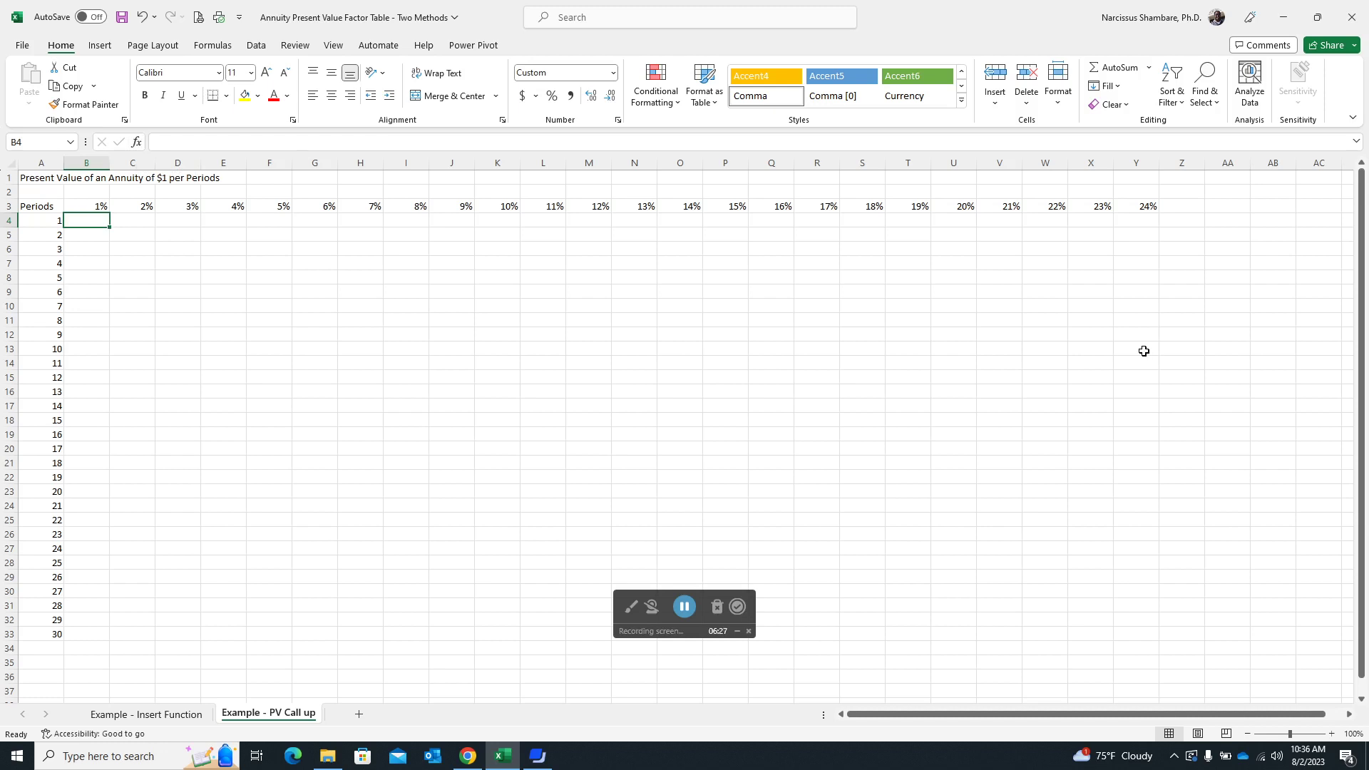
type("=")
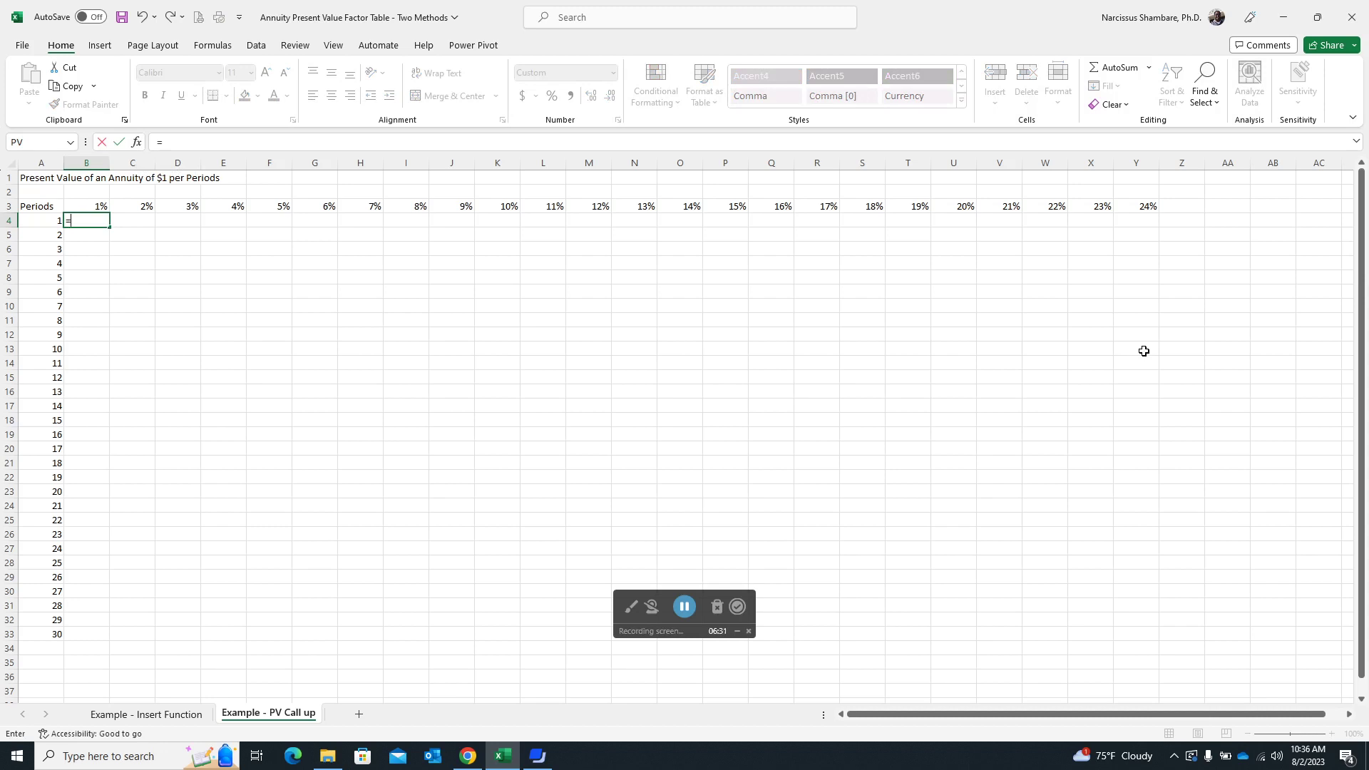
type("PV")
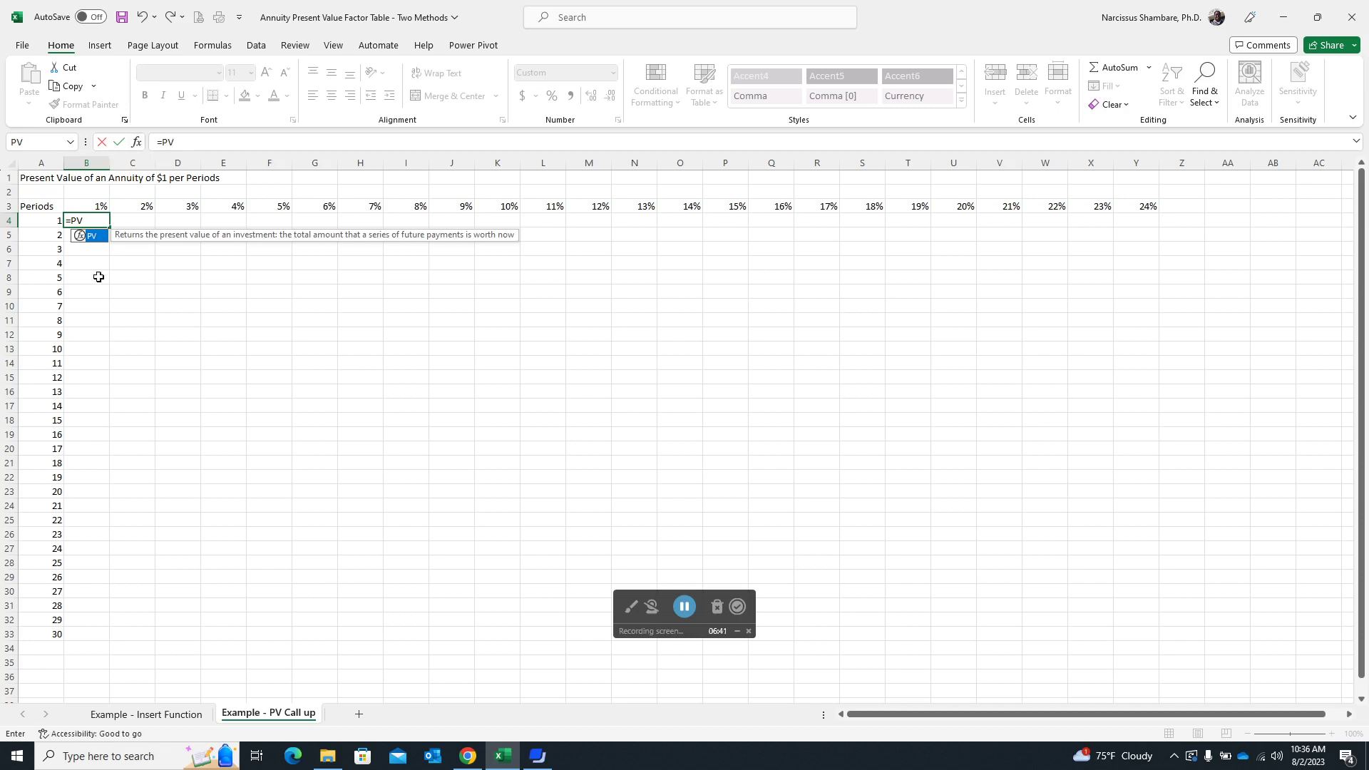
double_click(99, 238)
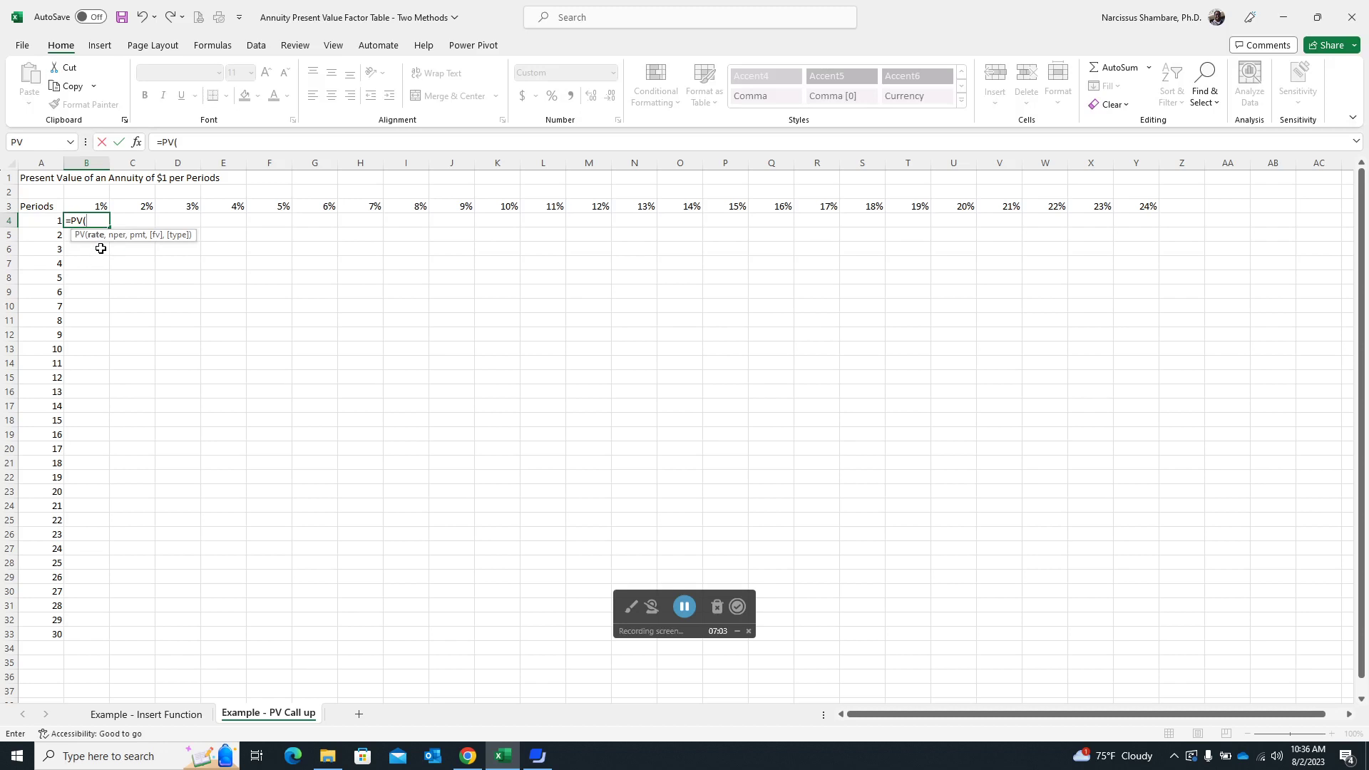
left_click(101, 204)
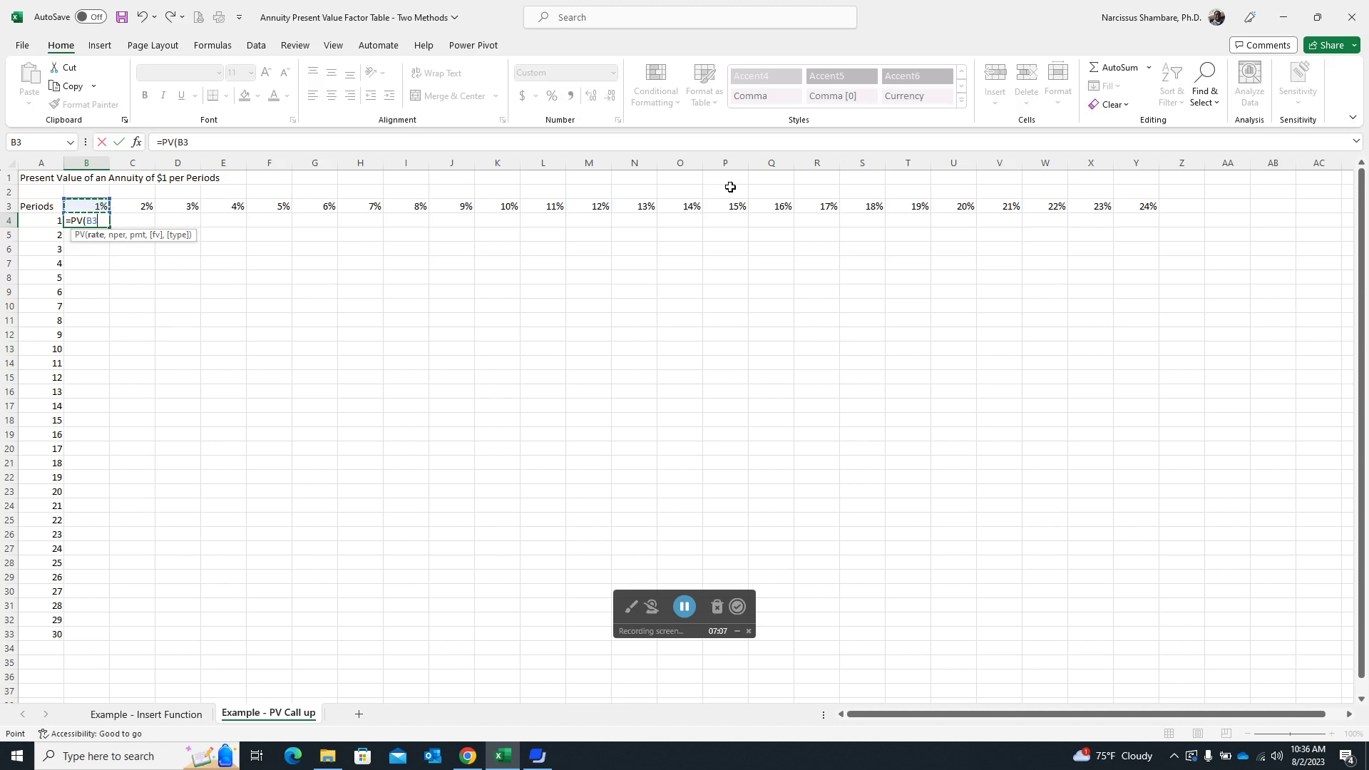
key("F4")
key("F4")
type(",")
Complete the B4 formula as =PV(B$3,$A4,-1), adding the column-locked period reference and a payment of -1
left_click(44, 220)
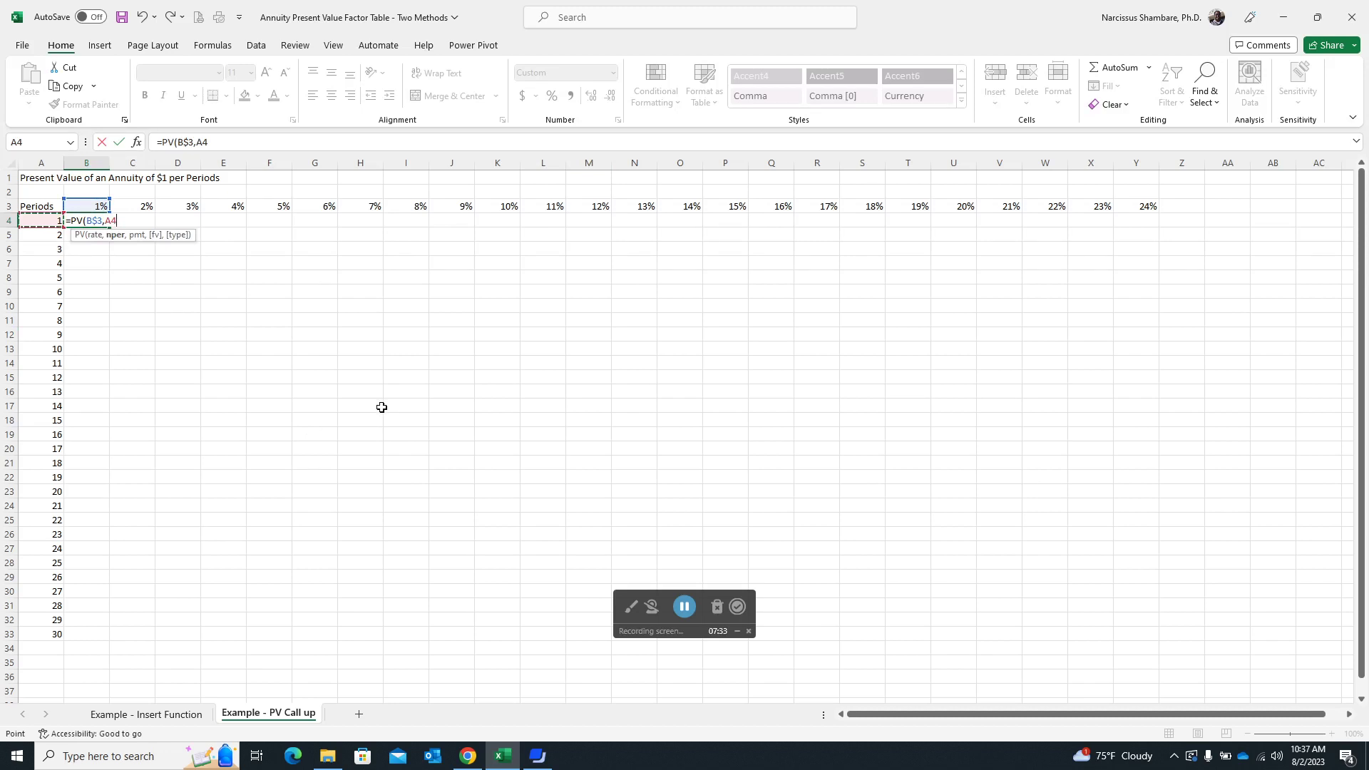
key("F4")
key("F4")
key("F4")
type(",-1)")
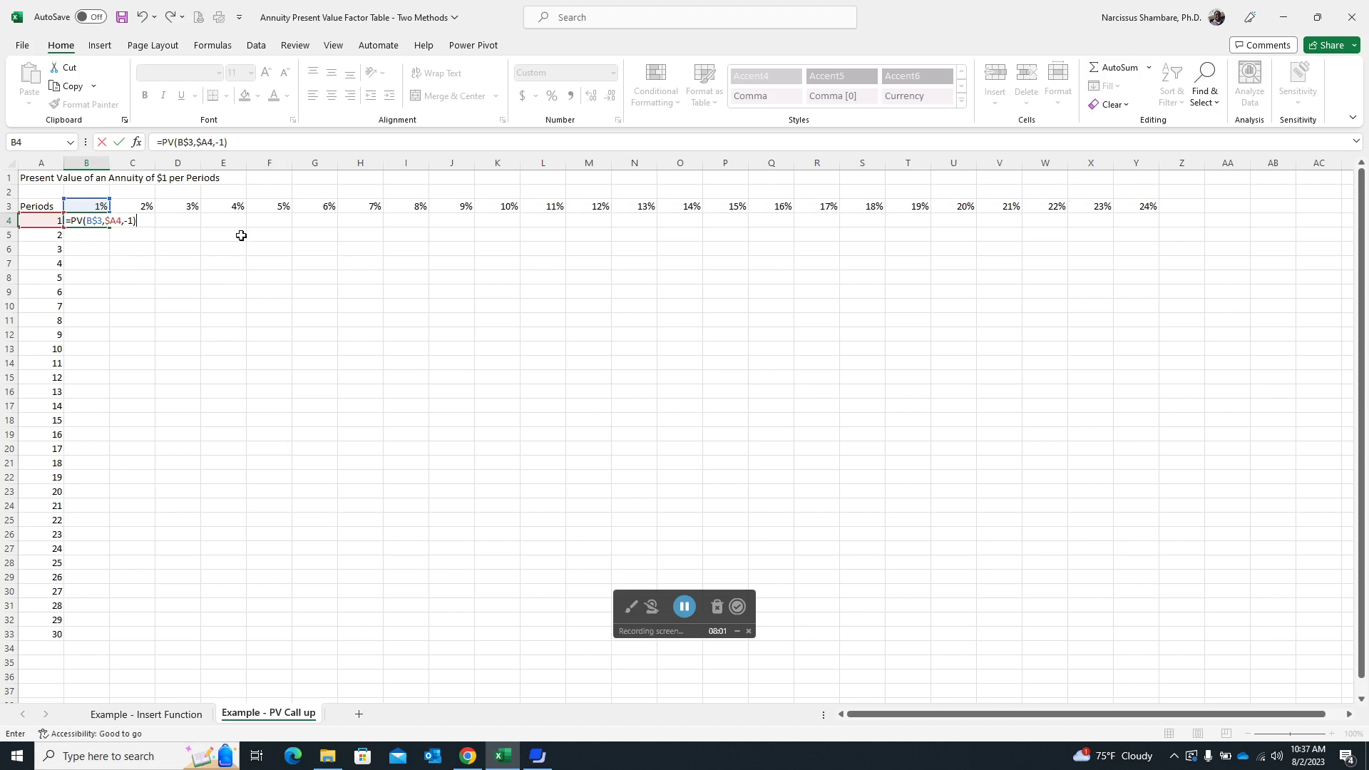
key("Return")
key("Up")
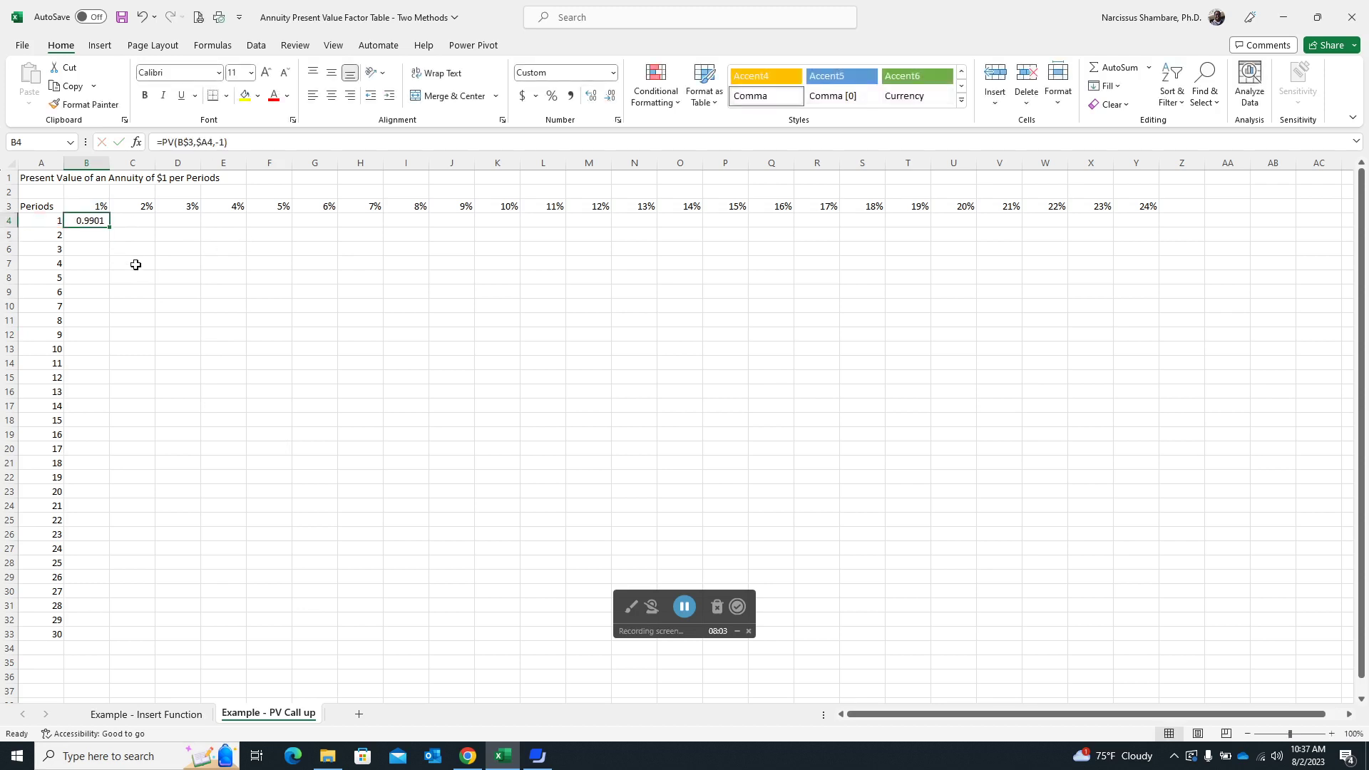
Fill the directly entered B4 formula over the whole table to Y33 on the Example - PV Call up sheet, and reselect B4
left_click_drag(110, 228, 1124, 642)
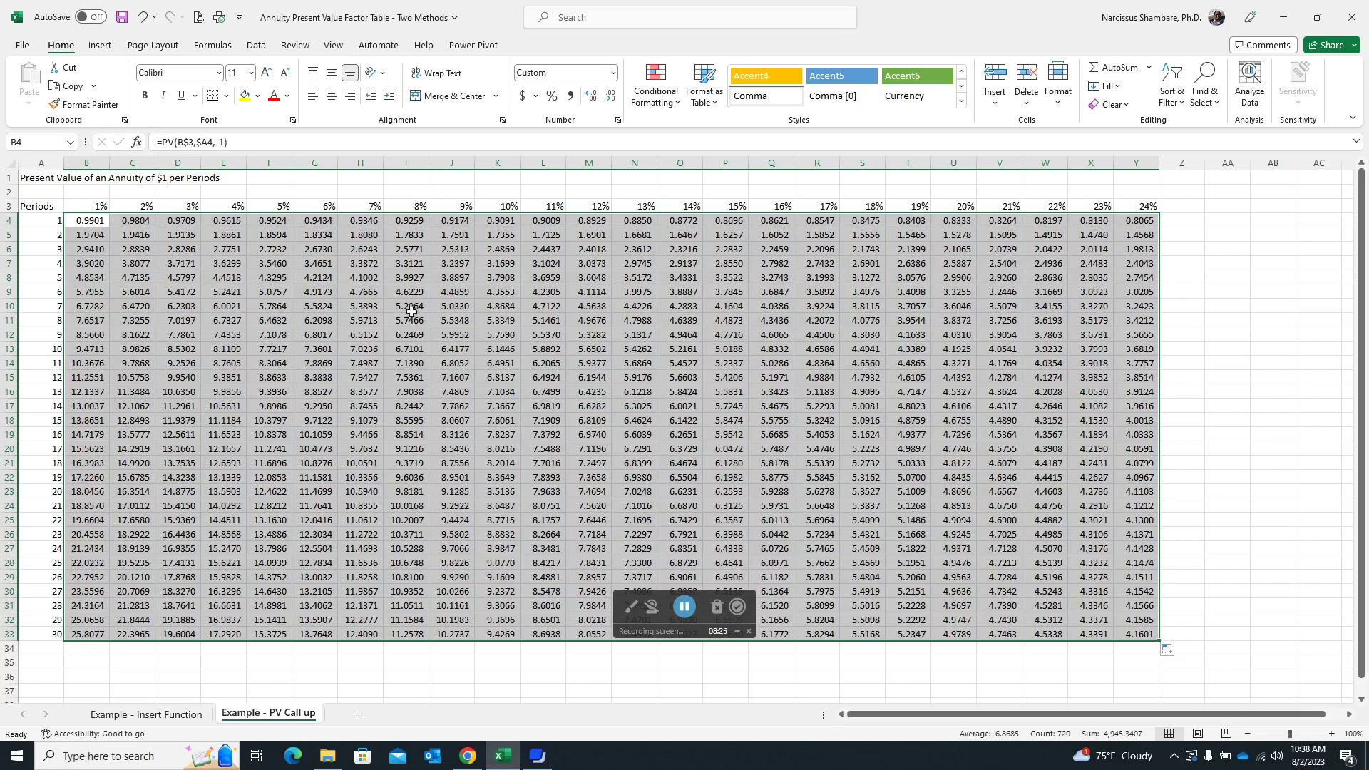
left_click(87, 220)
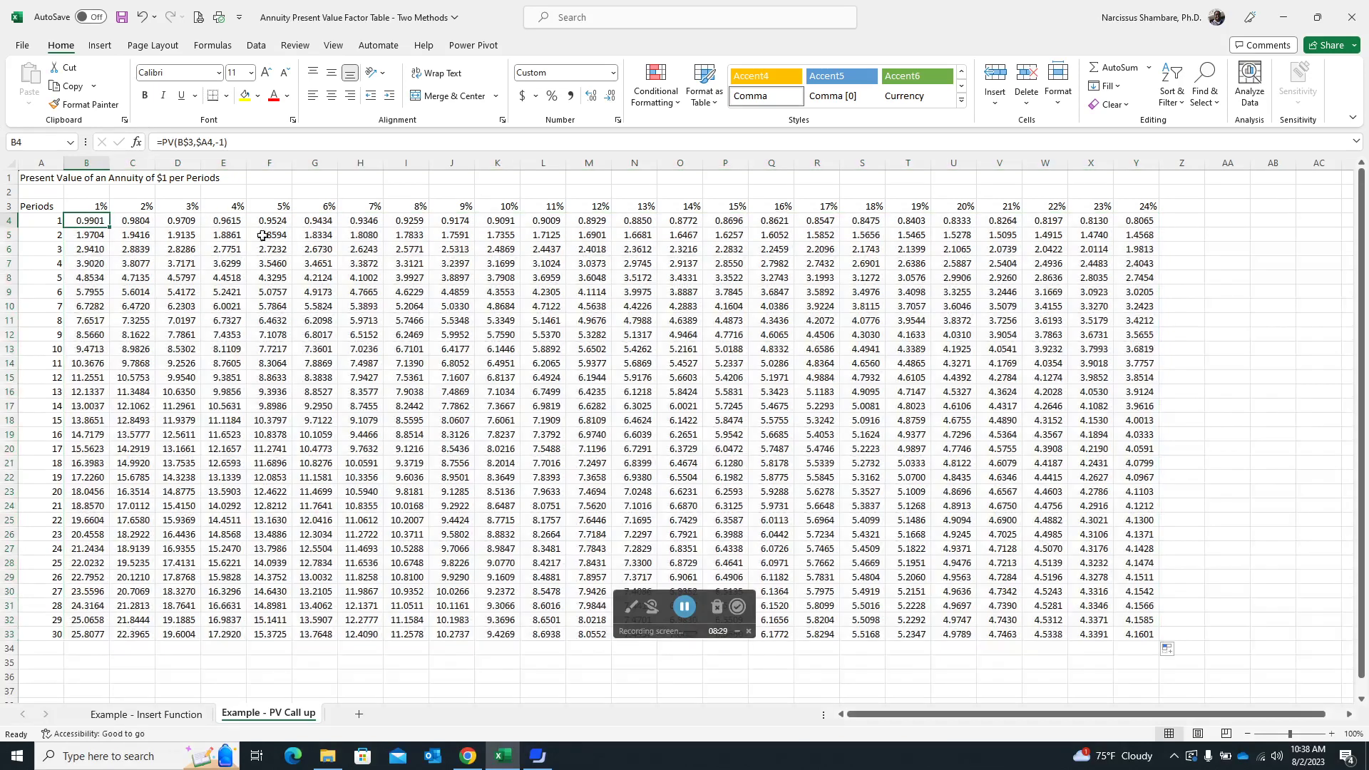